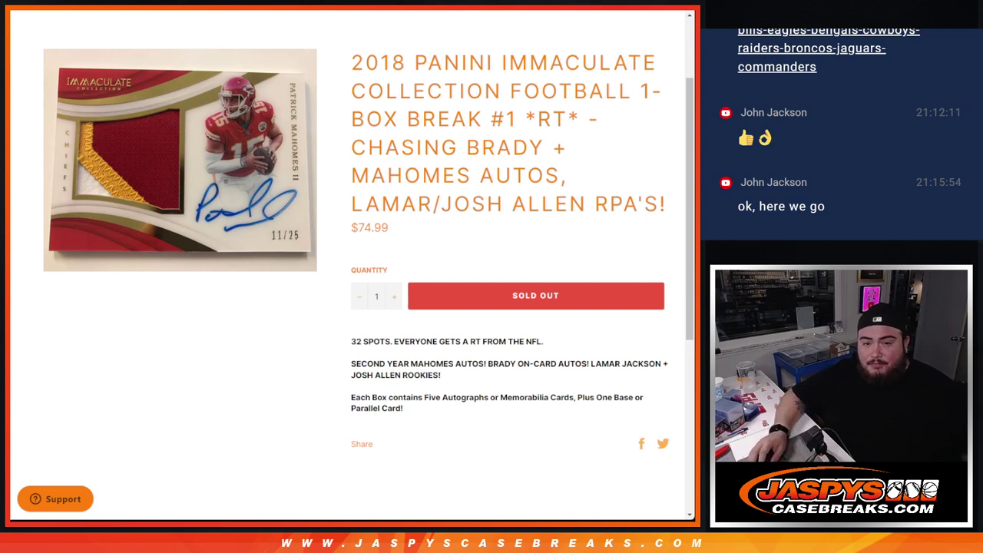
Roll the two dice, then shuffle the buyer names list repeatedly in RANDOM.ORG.
{"action": "left_click_drag", "start_coordinate": [387, 399], "coordinate": [634, 399]}
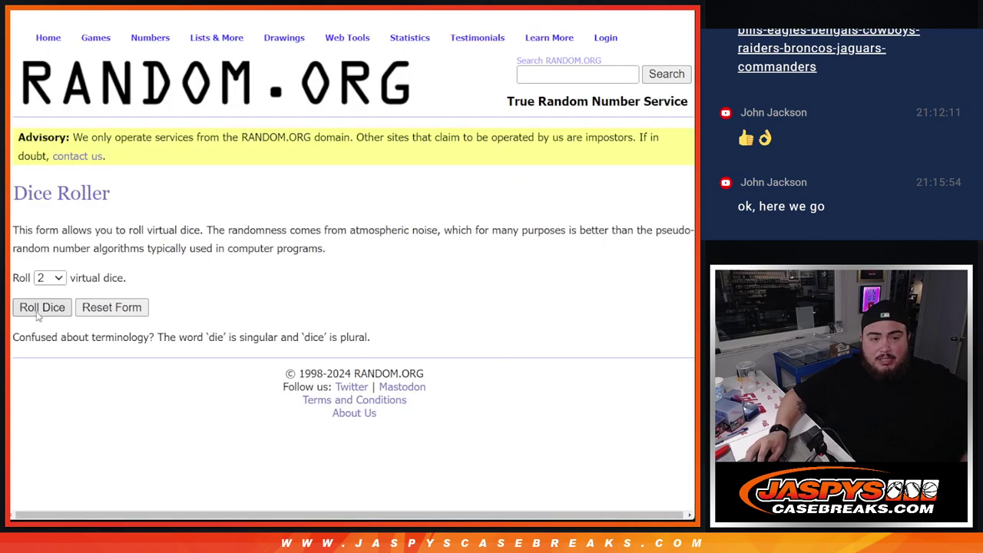
{"action": "left_click", "coordinate": [38, 308]}
{"action": "key", "text": "ctrl+Tab"}
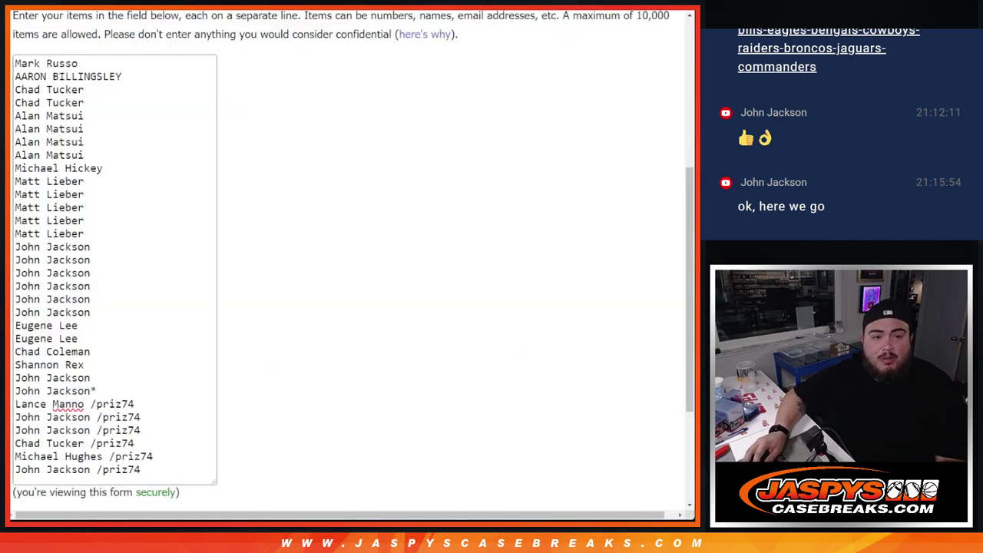
{"action": "scroll", "coordinate": [381, 284], "scroll_direction": "down", "scroll_amount": 2}
{"action": "left_click", "coordinate": [33, 413]}
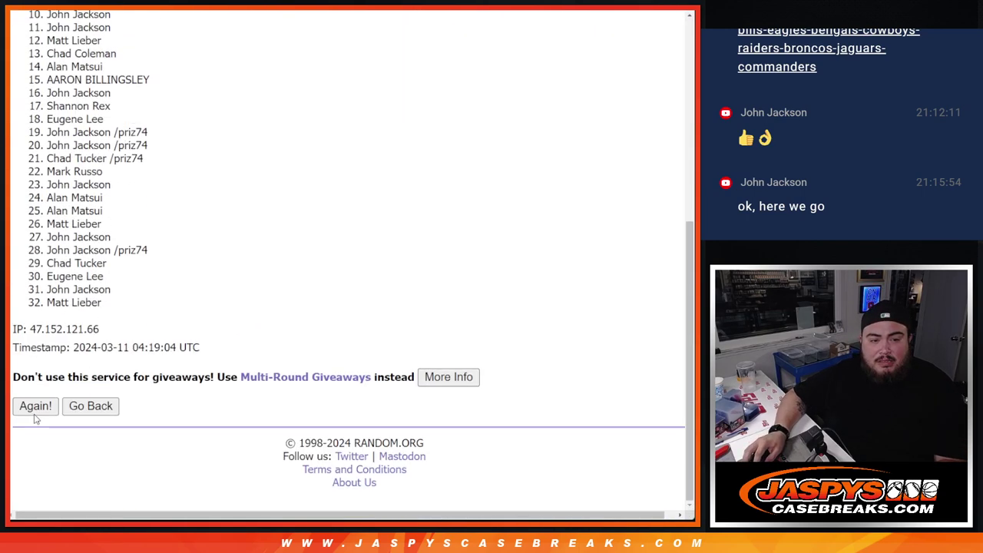
{"action": "scroll", "coordinate": [34, 418], "scroll_direction": "up", "scroll_amount": 5}
{"action": "left_click", "coordinate": [34, 419]}
{"action": "left_click", "coordinate": [34, 418]}
{"action": "left_click", "coordinate": [34, 419]}
{"action": "scroll", "coordinate": [208, 428], "scroll_direction": "down", "scroll_amount": 10}
{"action": "left_click_drag", "start_coordinate": [148, 376], "coordinate": [196, 376]}
Paste the shuffled buyer names into column A of the spreadsheet.
{"action": "key", "text": "ctrl+Tab"}
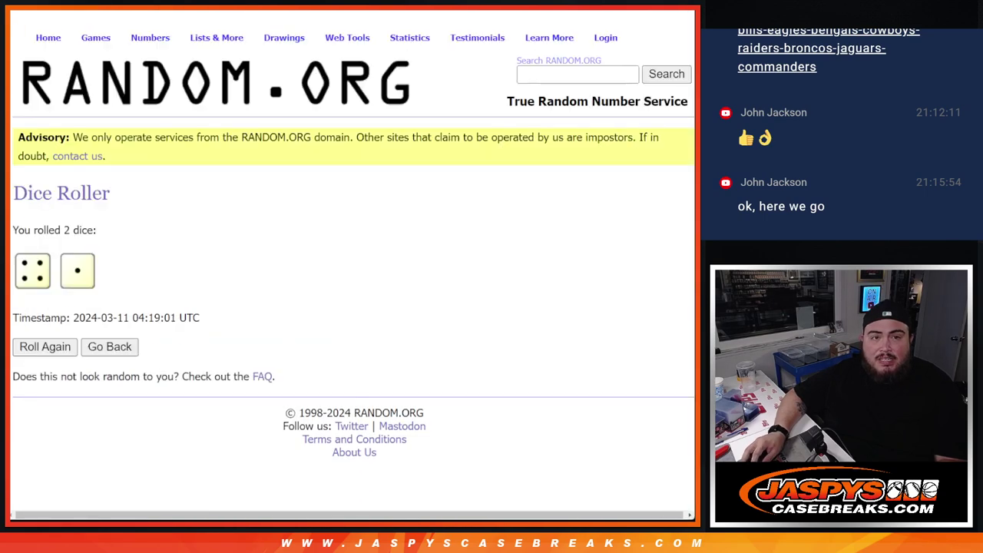
{"action": "key", "text": "ctrl+Tab"}
{"action": "scroll", "coordinate": [125, 307], "scroll_direction": "up", "scroll_amount": 10}
{"action": "scroll", "coordinate": [150, 272], "scroll_direction": "down", "scroll_amount": 1}
{"action": "mouse_move", "coordinate": [39, 254]}
{"action": "left_mouse_down"}
{"action": "mouse_move", "coordinate": [150, 273]}
{"action": "mouse_move", "coordinate": [144, 445]}
{"action": "left_mouse_up"}
{"action": "scroll", "coordinate": [154, 373], "scroll_direction": "down", "scroll_amount": 2}
{"action": "key", "text": "ctrl+Tab"}
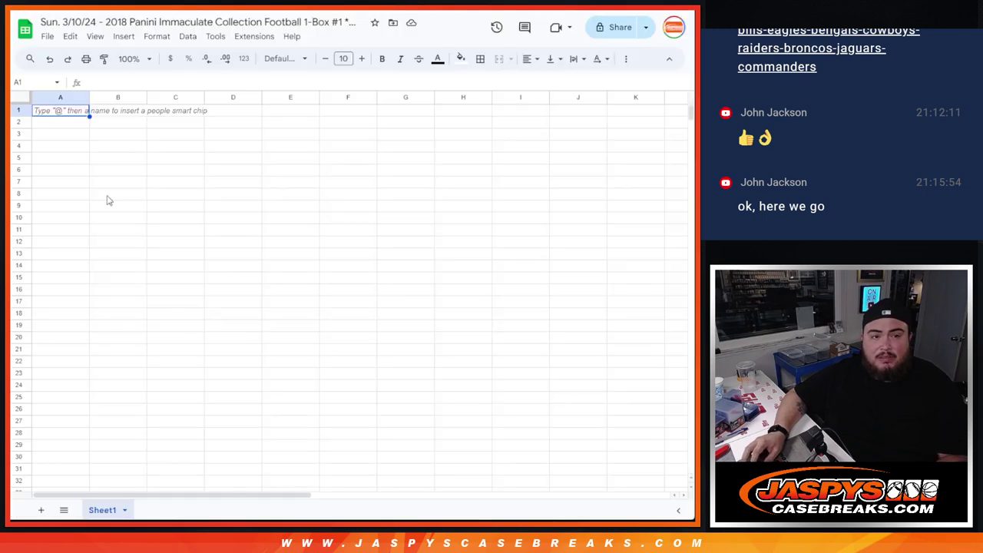
{"action": "key", "text": "ctrl+v"}
Shuffle the list of 32 NFL teams five times.
{"action": "key", "text": "ctrl+Tab"}
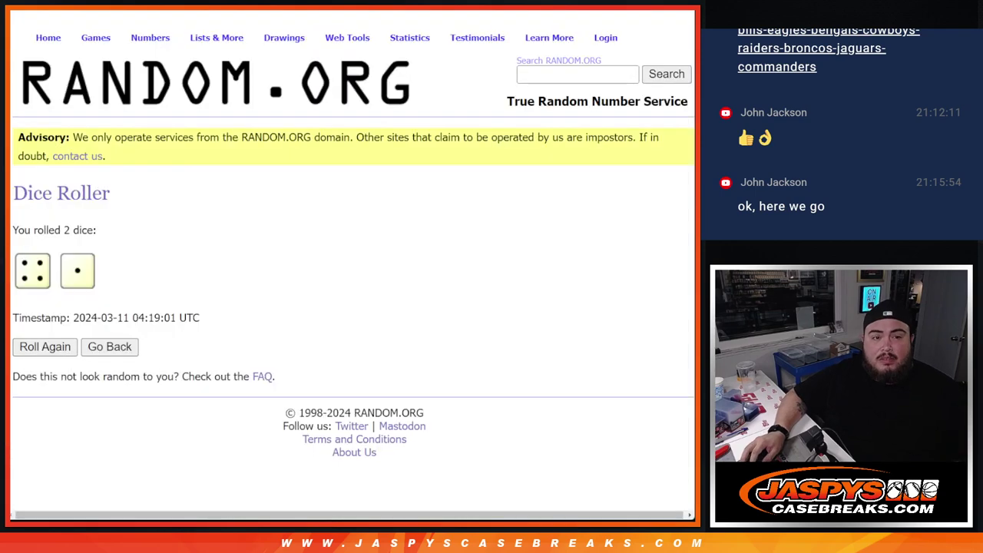
{"action": "key", "text": "ctrl+Tab"}
{"action": "scroll", "coordinate": [316, 268], "scroll_direction": "down", "scroll_amount": 3}
{"action": "key", "text": "ctrl+Tab"}
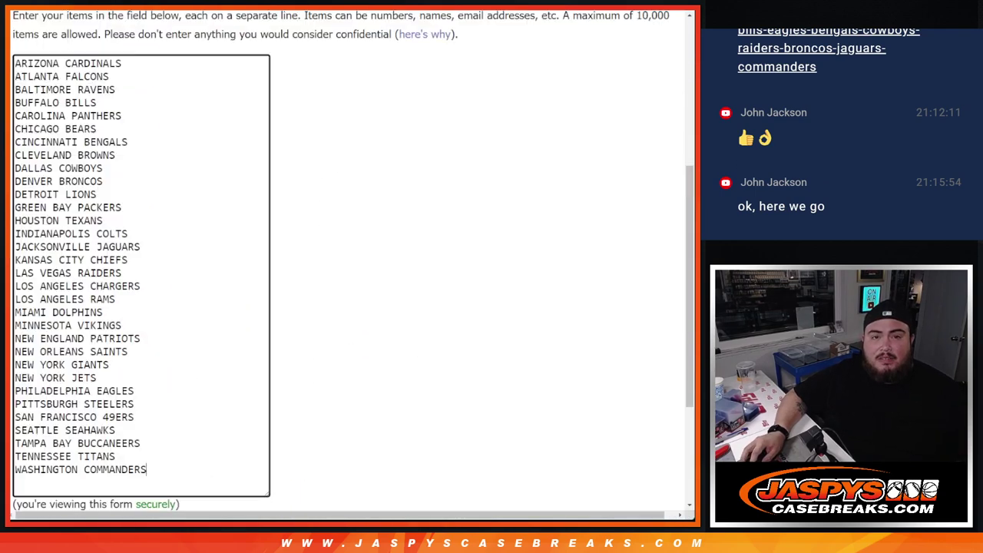
{"action": "scroll", "coordinate": [318, 250], "scroll_direction": "down", "scroll_amount": 2}
{"action": "scroll", "coordinate": [320, 250], "scroll_direction": "down", "scroll_amount": 2}
{"action": "left_click", "coordinate": [39, 406]}
{"action": "scroll", "coordinate": [38, 406], "scroll_direction": "down", "scroll_amount": 5}
{"action": "left_click", "coordinate": [38, 407]}
{"action": "scroll", "coordinate": [43, 413], "scroll_direction": "down", "scroll_amount": 5}
{"action": "left_click", "coordinate": [43, 412]}
{"action": "scroll", "coordinate": [43, 412], "scroll_direction": "down", "scroll_amount": 5}
{"action": "left_click", "coordinate": [43, 412]}
{"action": "scroll", "coordinate": [43, 412], "scroll_direction": "down", "scroll_amount": 5}
{"action": "left_click", "coordinate": [43, 412]}
{"action": "scroll", "coordinate": [43, 411], "scroll_direction": "down", "scroll_amount": 5}
{"action": "left_click_drag", "start_coordinate": [142, 378], "coordinate": [226, 375]}
Select the randomized NFL team list, now starting with New York Giants, for copying.
{"action": "key", "text": "ctrl+Tab"}
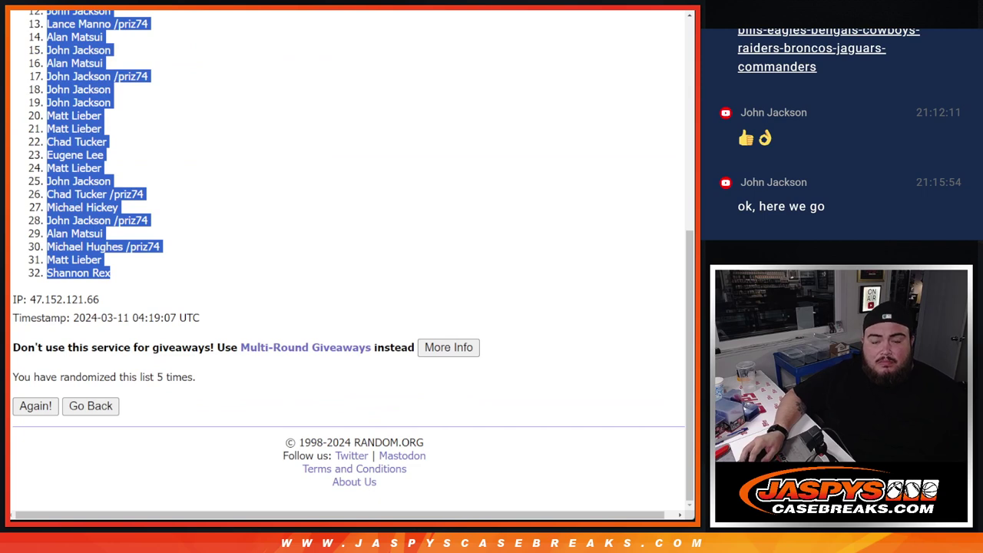
{"action": "key", "text": "ctrl+Tab"}
{"action": "scroll", "coordinate": [147, 331], "scroll_direction": "up", "scroll_amount": 5}
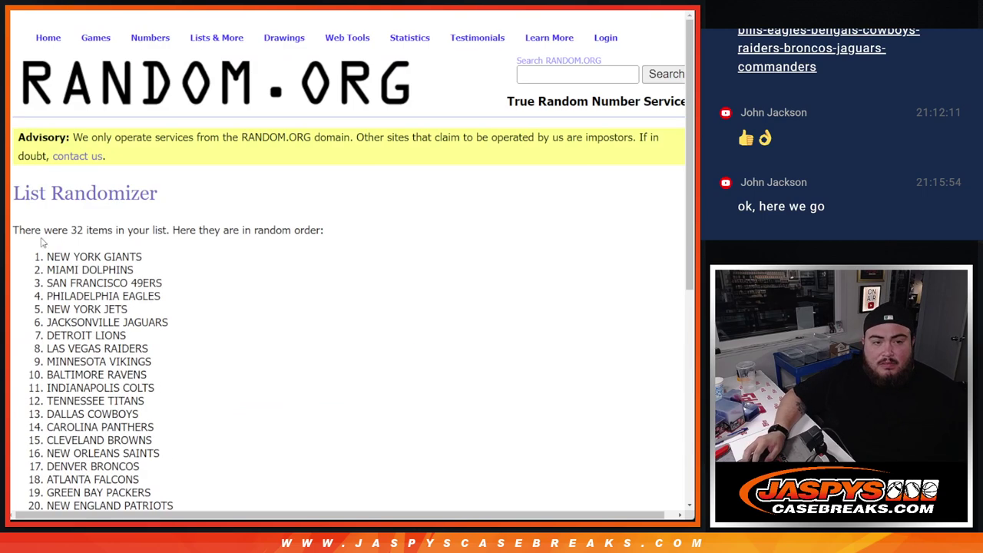
{"action": "mouse_move", "coordinate": [32, 262]}
{"action": "left_mouse_down"}
{"action": "mouse_move", "coordinate": [202, 264]}
{"action": "mouse_move", "coordinate": [176, 332]}
{"action": "mouse_move", "coordinate": [179, 384]}
{"action": "left_mouse_up"}
{"action": "scroll", "coordinate": [176, 332], "scroll_direction": "down", "scroll_amount": 3}
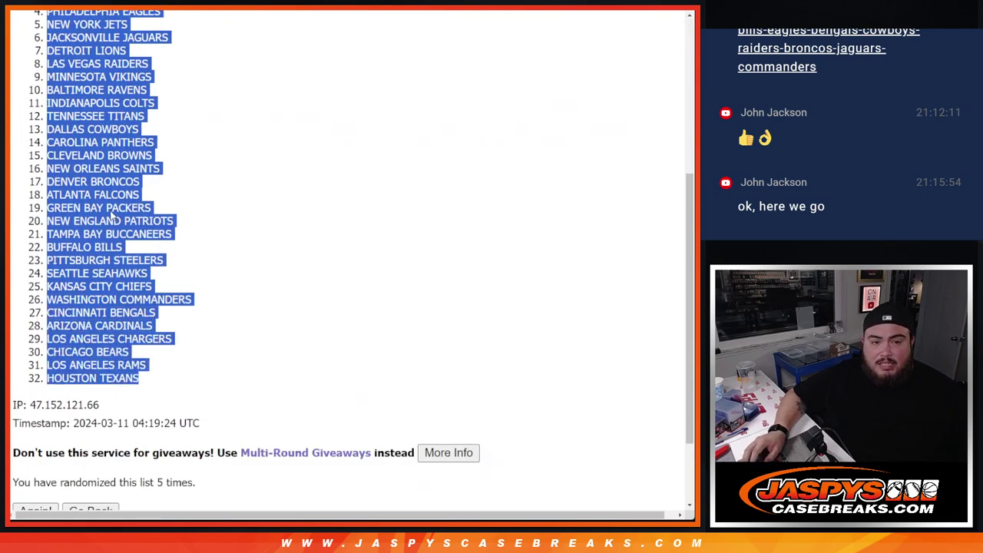
{"action": "key", "text": "ctrl+Tab"}
{"action": "left_click", "coordinate": [125, 113]}
{"action": "key", "text": "ctrl+v"}
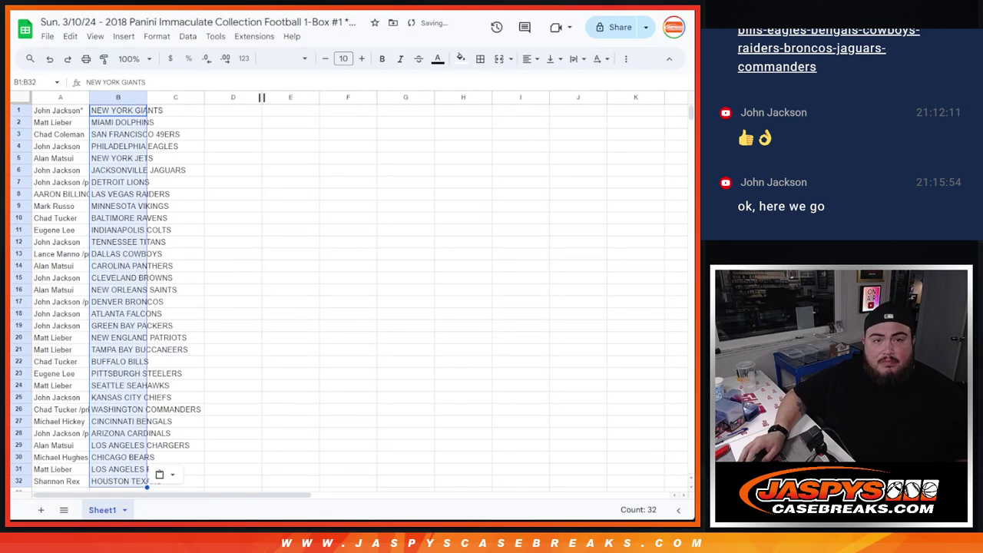
{"action": "key", "text": "ctrl+Tab"}
{"action": "key", "text": "ctrl+Tab"}
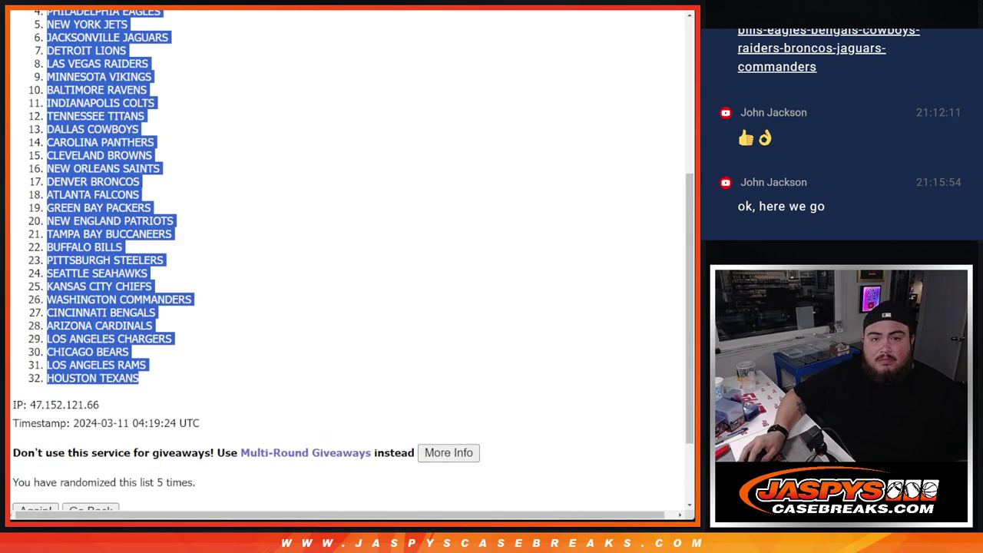
{"action": "key", "text": "ctrl+Tab"}
{"action": "key", "text": "ctrl+a"}
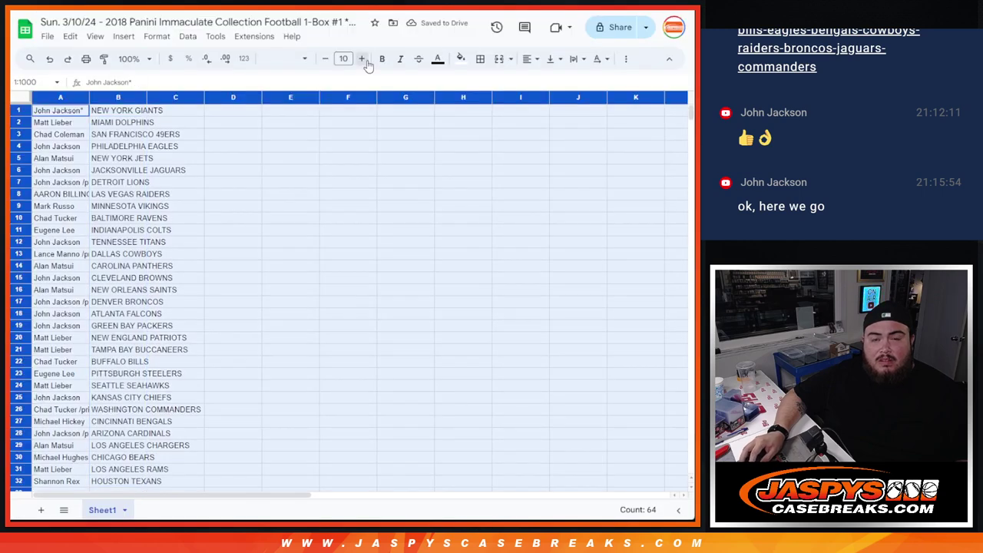
{"action": "left_click", "coordinate": [363, 59]}
{"action": "left_click", "coordinate": [363, 60]}
{"action": "double_click", "coordinate": [89, 97]}
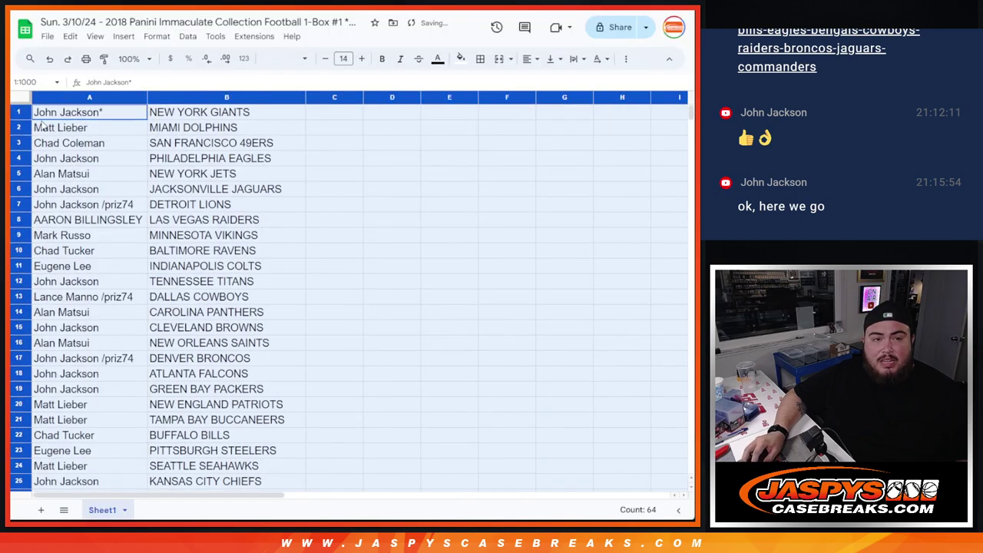
{"action": "left_click", "coordinate": [16, 113]}
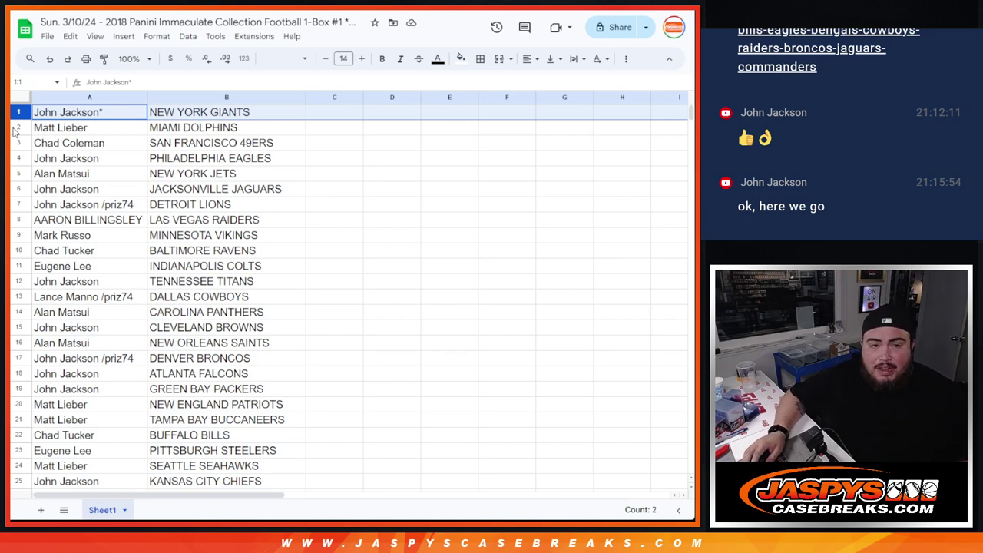
{"action": "left_click", "coordinate": [15, 129]}
{"action": "left_click", "coordinate": [16, 143]}
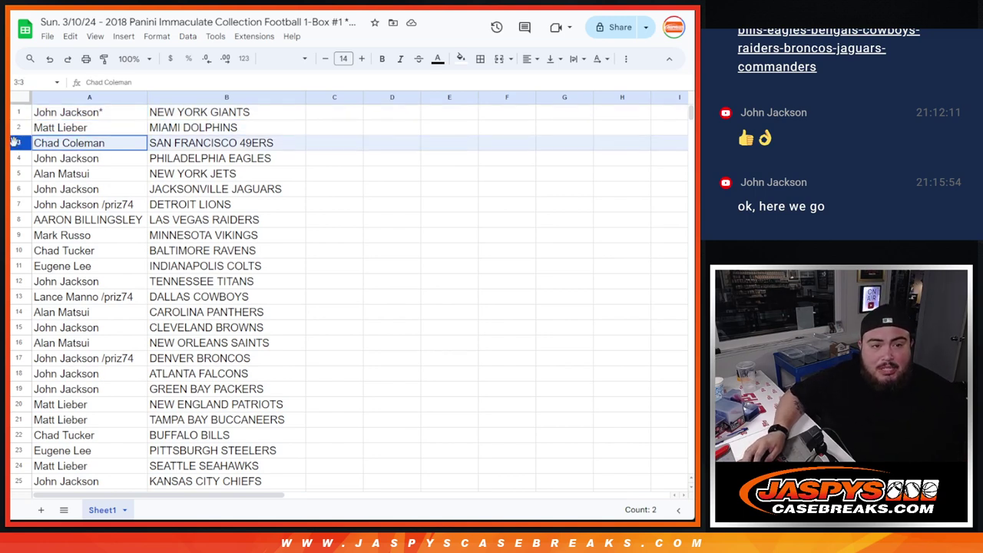
{"action": "left_click", "coordinate": [16, 161]}
{"action": "left_click", "coordinate": [17, 175]}
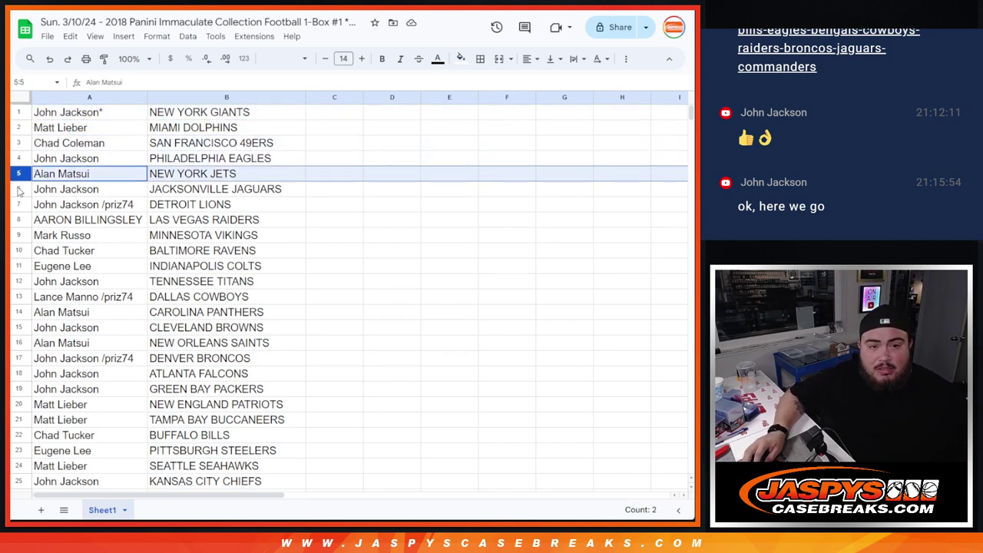
{"action": "left_click", "coordinate": [19, 190]}
{"action": "left_click", "coordinate": [19, 204]}
{"action": "left_click", "coordinate": [20, 221]}
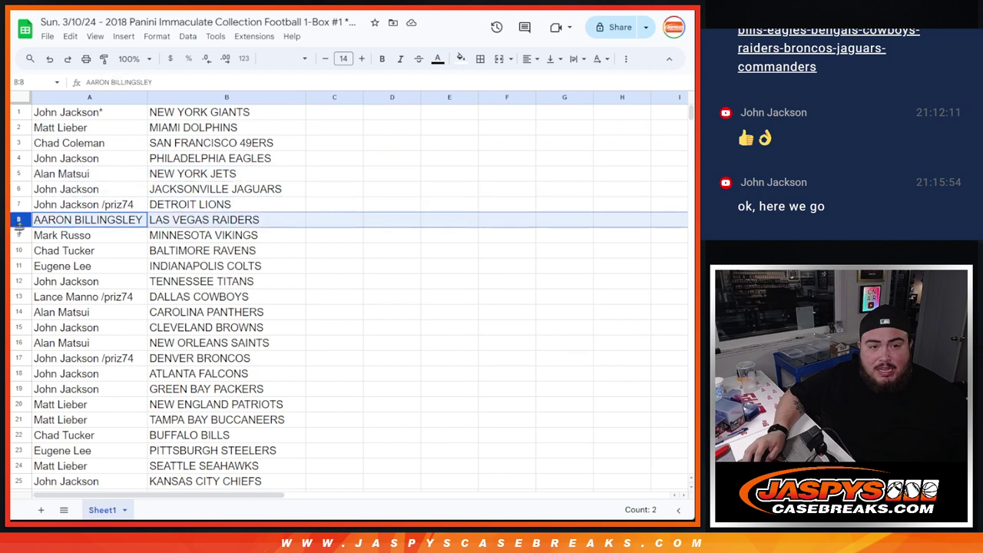
{"action": "left_click", "coordinate": [19, 236]}
{"action": "left_click", "coordinate": [20, 251]}
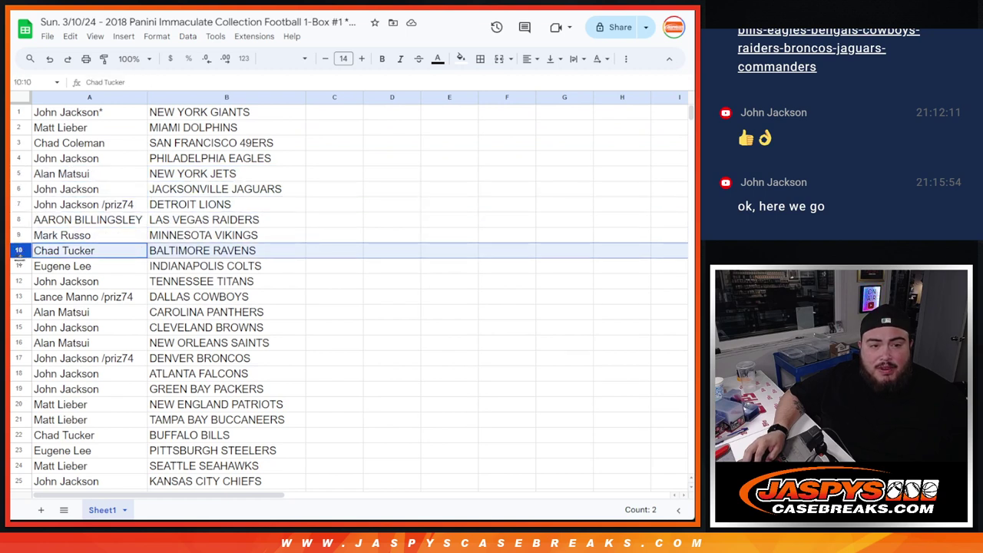
{"action": "left_click", "coordinate": [20, 267]}
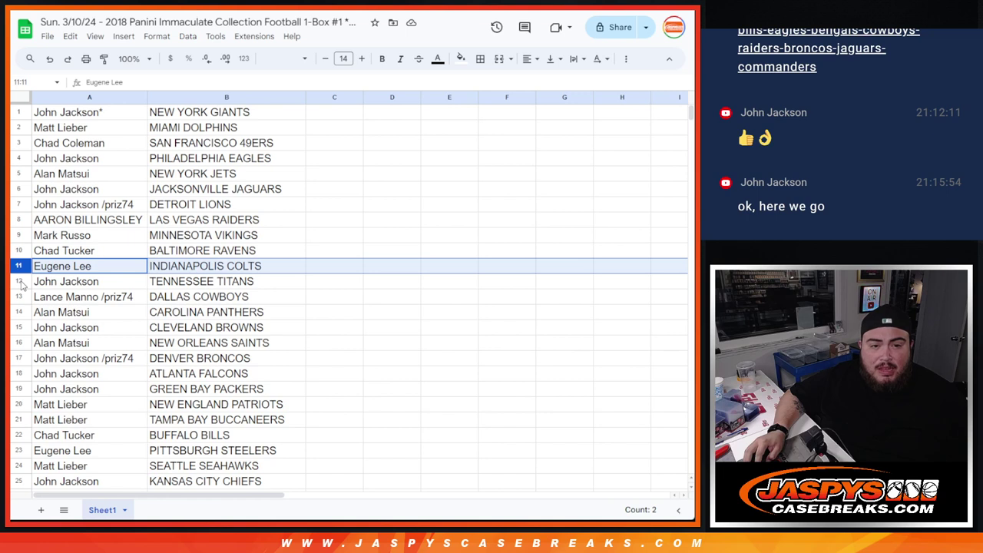
{"action": "left_click", "coordinate": [19, 282]}
{"action": "left_click", "coordinate": [20, 297]}
{"action": "left_click", "coordinate": [20, 313]}
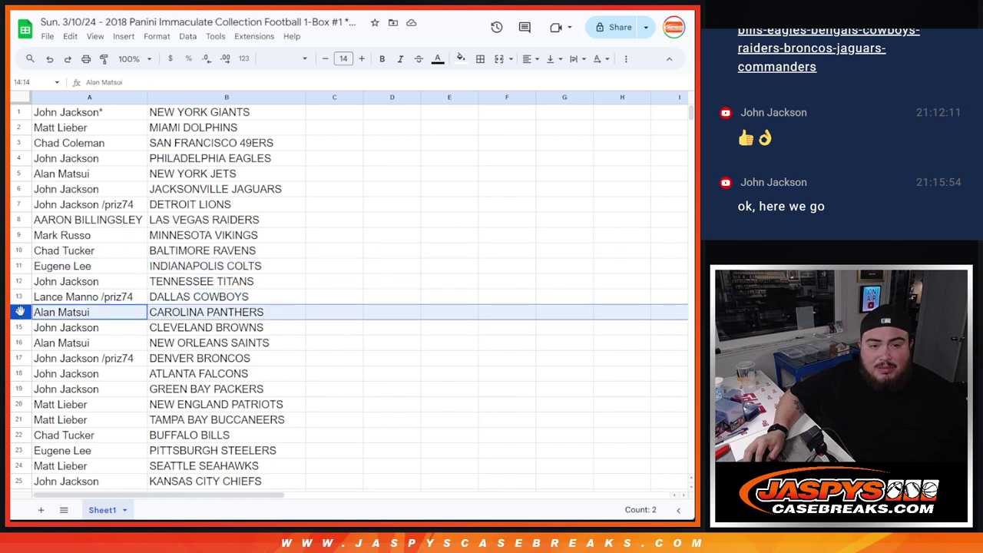
{"action": "left_click", "coordinate": [21, 327]}
{"action": "left_click", "coordinate": [20, 342]}
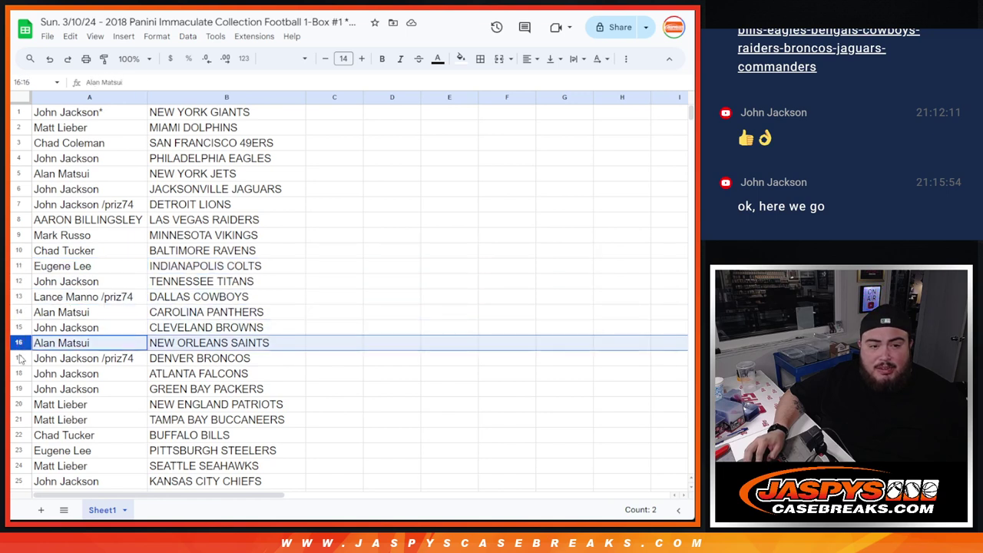
{"action": "left_click", "coordinate": [20, 358]}
{"action": "left_click", "coordinate": [19, 373]}
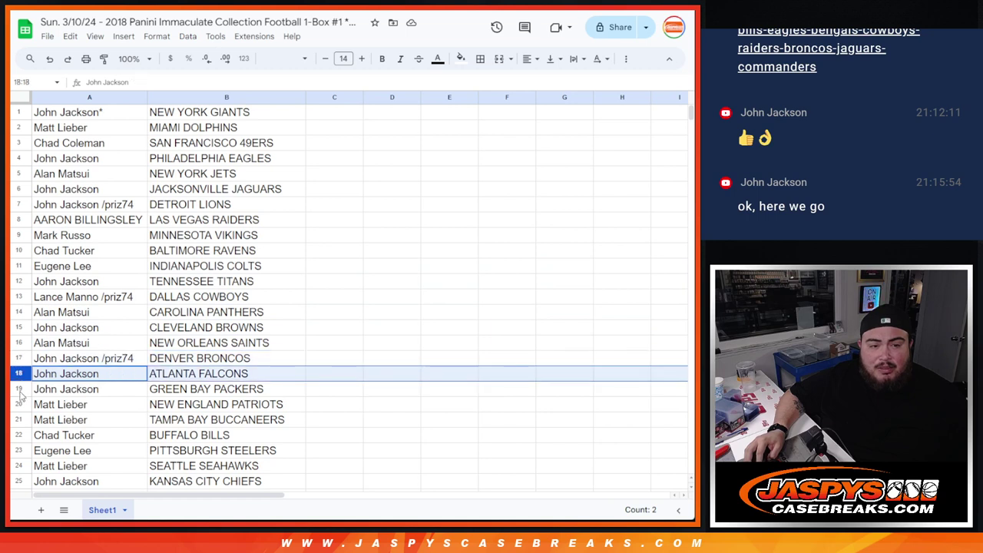
{"action": "left_click", "coordinate": [20, 390]}
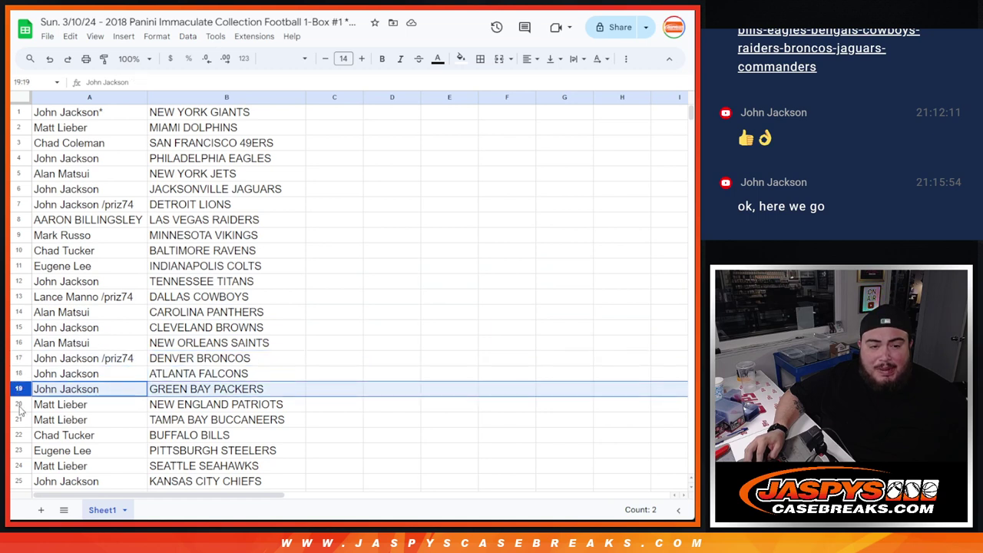
{"action": "left_click", "coordinate": [20, 405]}
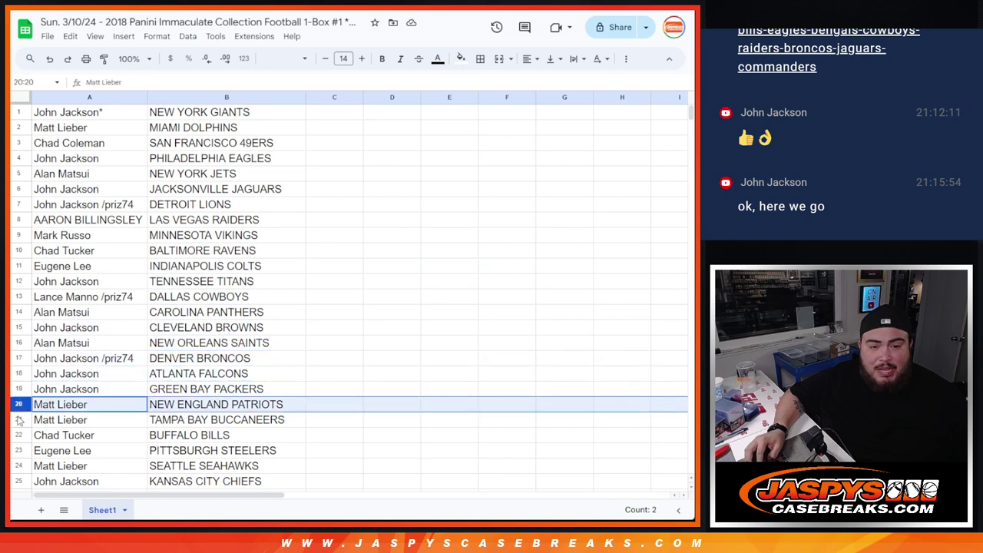
{"action": "left_click", "coordinate": [19, 420]}
{"action": "scroll", "coordinate": [87, 364], "scroll_direction": "down", "scroll_amount": 2}
{"action": "left_click", "coordinate": [20, 361]}
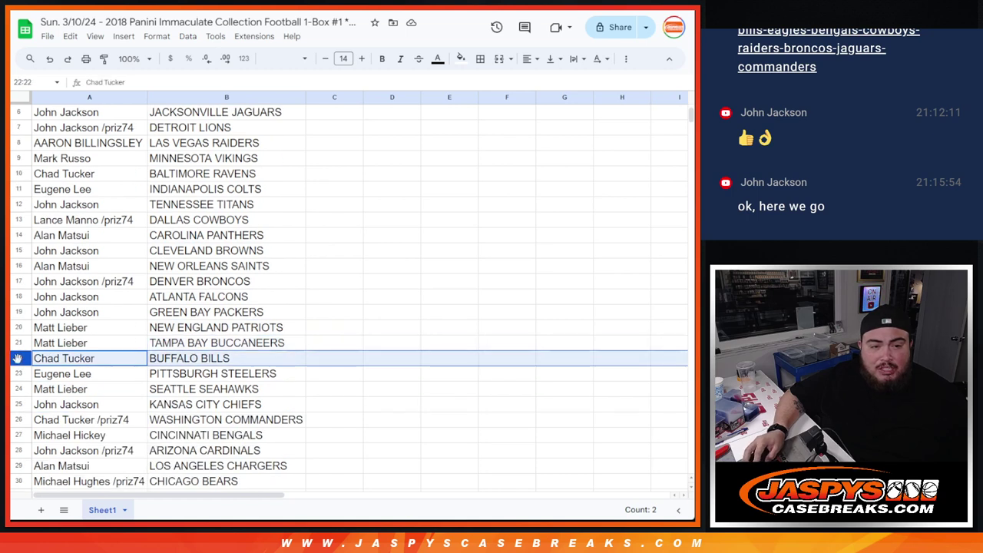
{"action": "left_click", "coordinate": [20, 373]}
{"action": "left_click", "coordinate": [20, 391]}
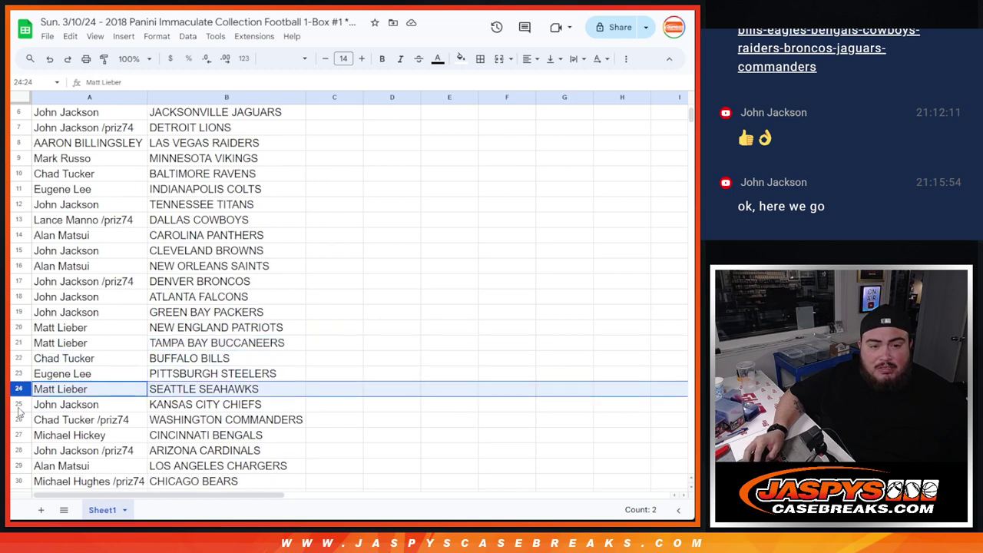
{"action": "left_click", "coordinate": [18, 406]}
{"action": "left_click", "coordinate": [18, 419]}
{"action": "left_click", "coordinate": [19, 435]}
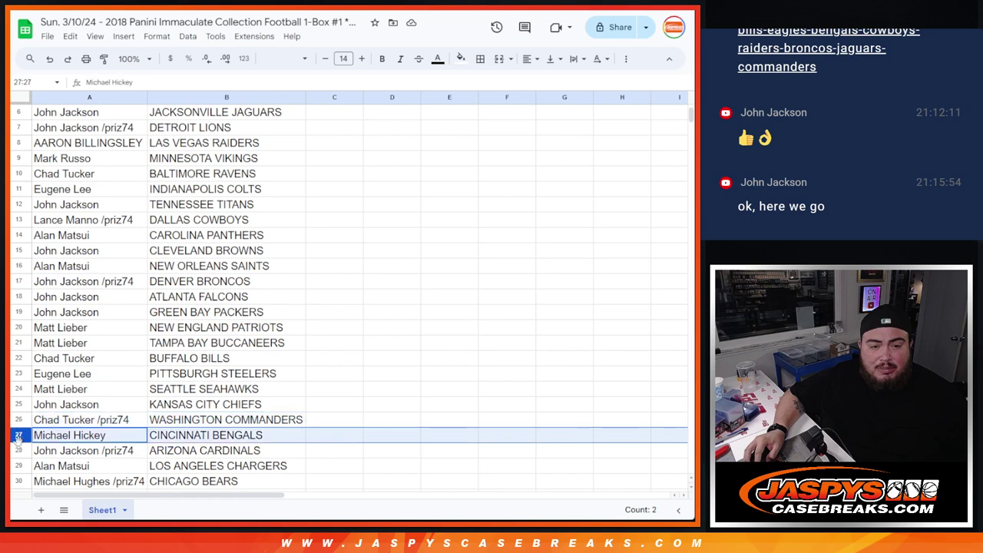
{"action": "left_click", "coordinate": [20, 450]}
{"action": "left_click", "coordinate": [18, 466]}
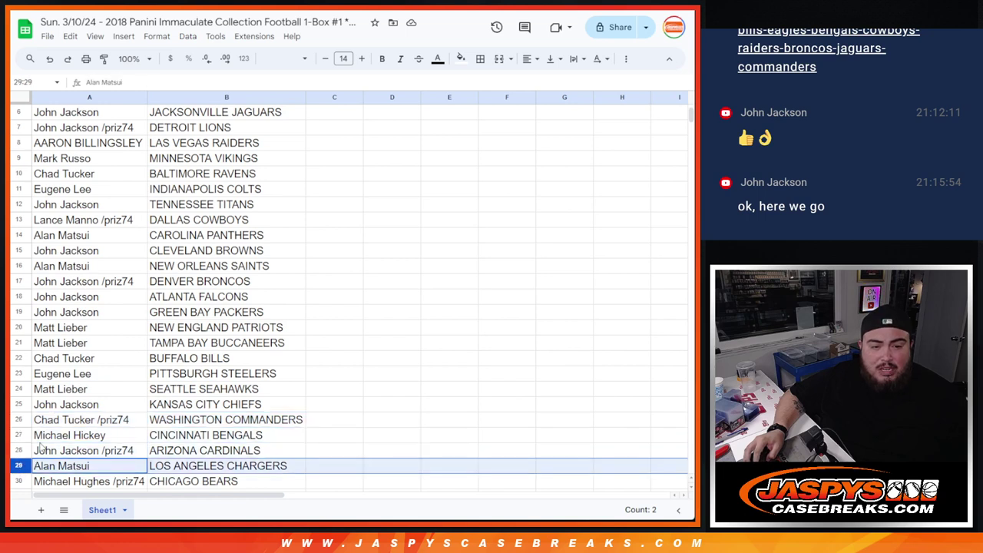
{"action": "scroll", "coordinate": [56, 404], "scroll_direction": "down", "scroll_amount": 2}
{"action": "left_click", "coordinate": [19, 404]}
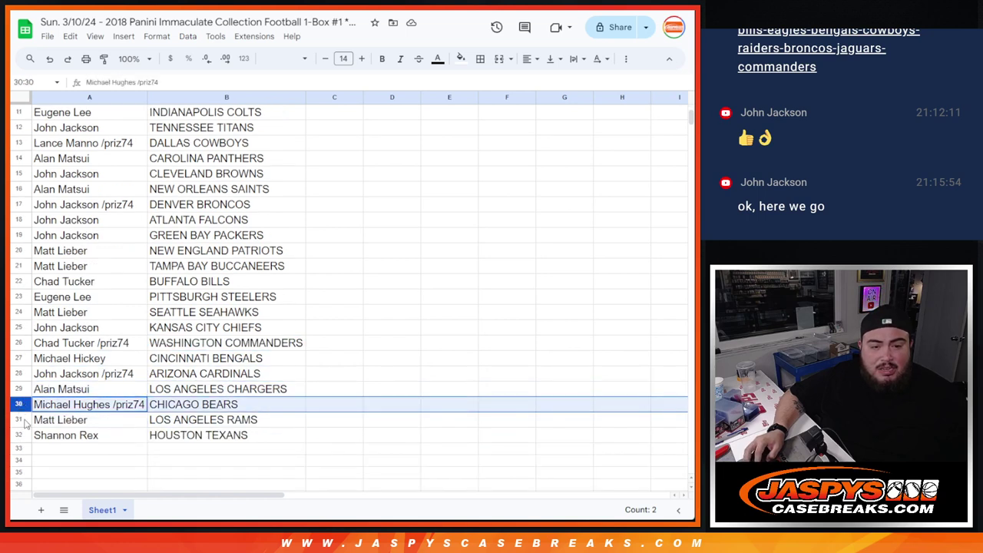
{"action": "left_click", "coordinate": [20, 420]}
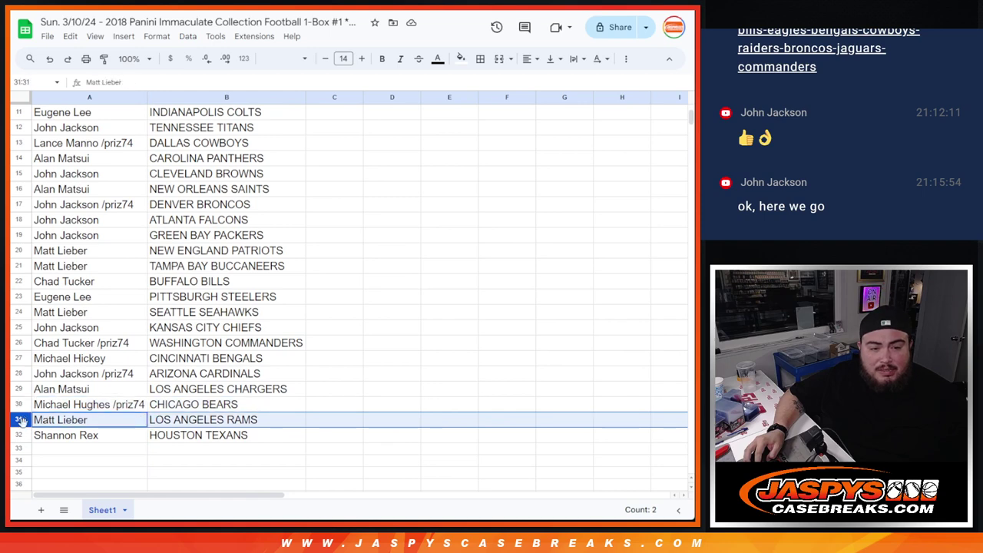
{"action": "left_click", "coordinate": [20, 435]}
{"action": "scroll", "coordinate": [217, 405], "scroll_direction": "down", "scroll_amount": 1}
{"action": "scroll", "coordinate": [217, 405], "scroll_direction": "up", "scroll_amount": 3}
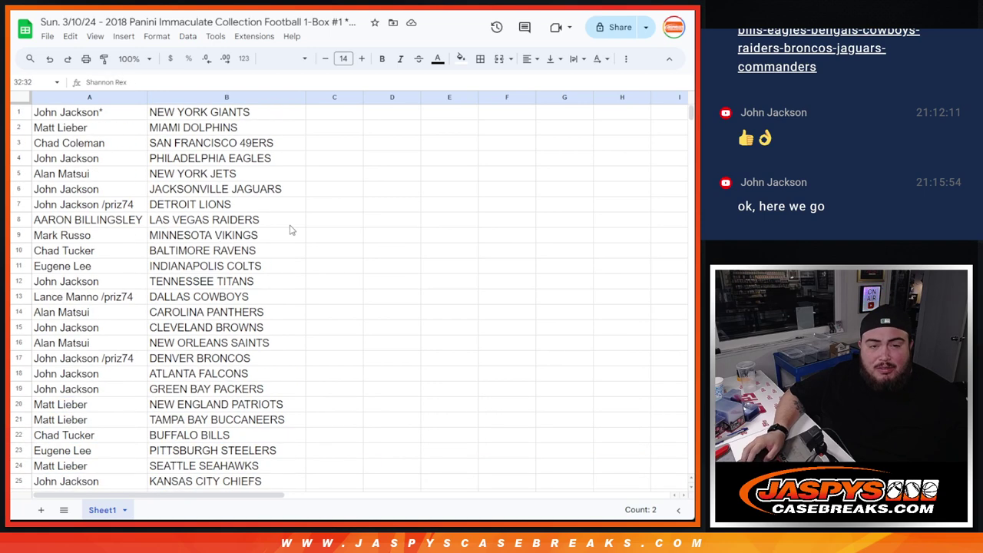
Sort the sheet A to Z by team, then give A1:B32 all borders and center alignment.
{"action": "left_click", "coordinate": [297, 98]}
{"action": "left_click", "coordinate": [323, 344]}
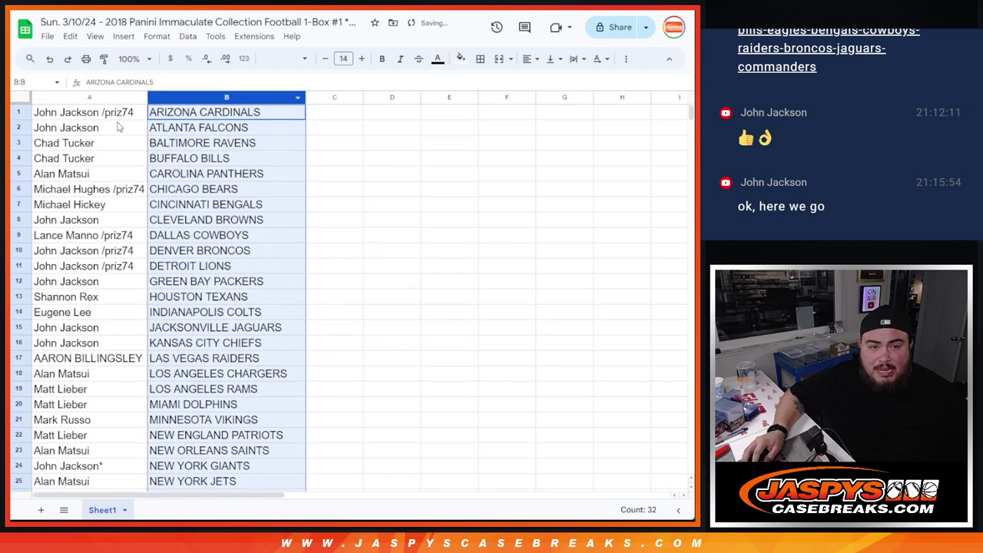
{"action": "key", "text": "ctrl+a"}
{"action": "scroll", "coordinate": [261, 329], "scroll_direction": "down", "scroll_amount": 5}
{"action": "scroll", "coordinate": [262, 329], "scroll_direction": "up", "scroll_amount": 5}
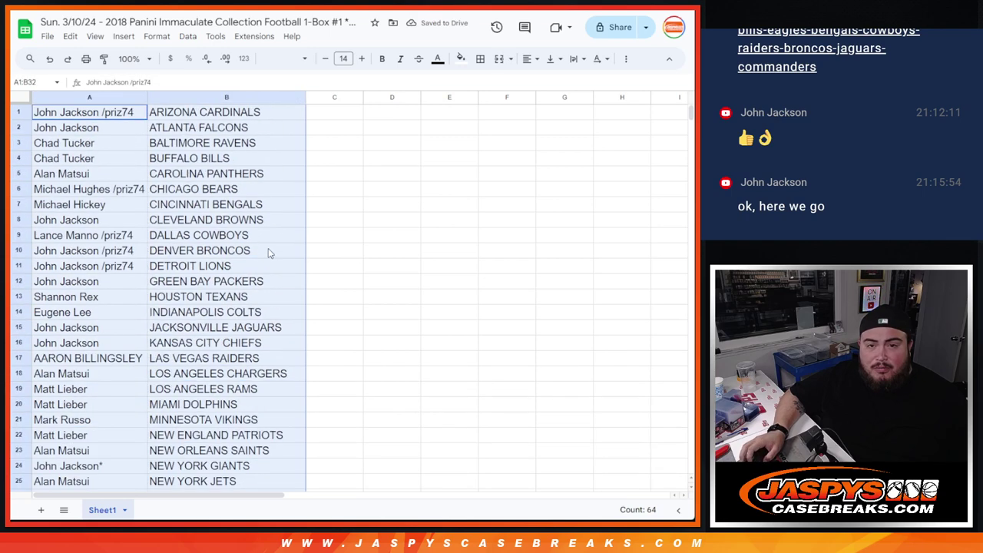
{"action": "left_click", "coordinate": [482, 60]}
{"action": "left_click", "coordinate": [528, 59]}
{"action": "left_click", "coordinate": [548, 80]}
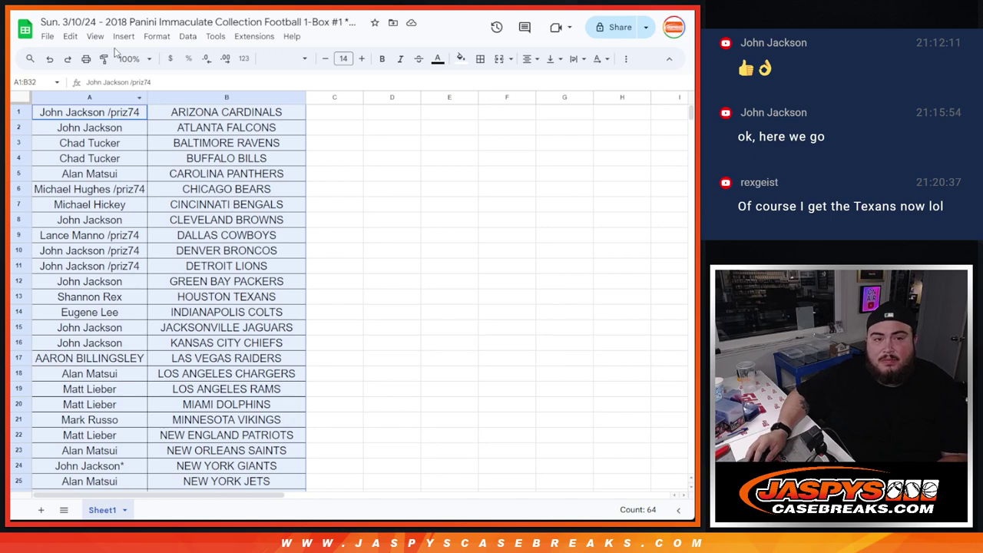
Print the team list in portrait with the workbook title header on the Canon MF260.
{"action": "left_click", "coordinate": [85, 58]}
{"action": "left_click", "coordinate": [612, 178]}
{"action": "left_click", "coordinate": [614, 344]}
{"action": "left_click", "coordinate": [568, 390]}
{"action": "left_click", "coordinate": [498, 495]}
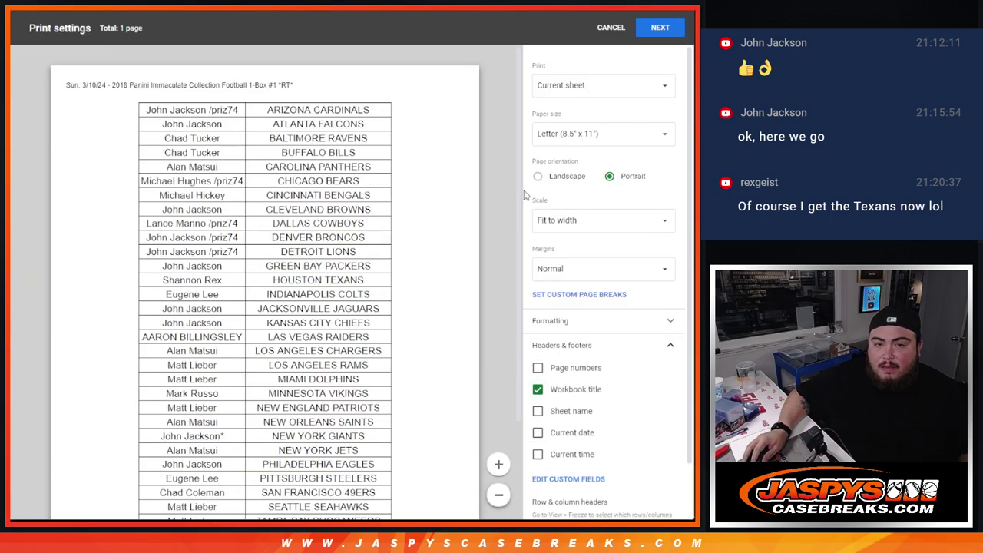
{"action": "scroll", "coordinate": [461, 384], "scroll_direction": "down", "scroll_amount": 2}
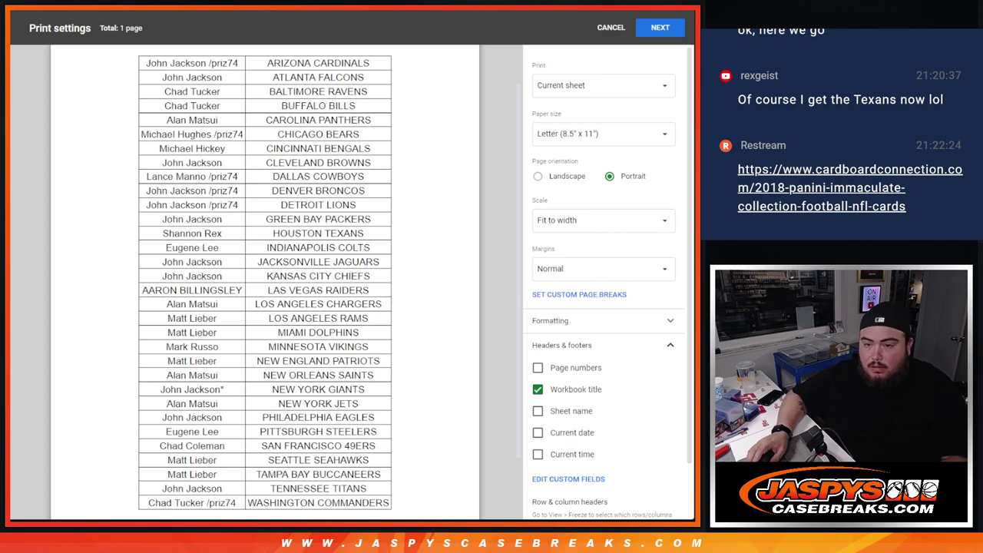
{"action": "left_click", "coordinate": [660, 28]}
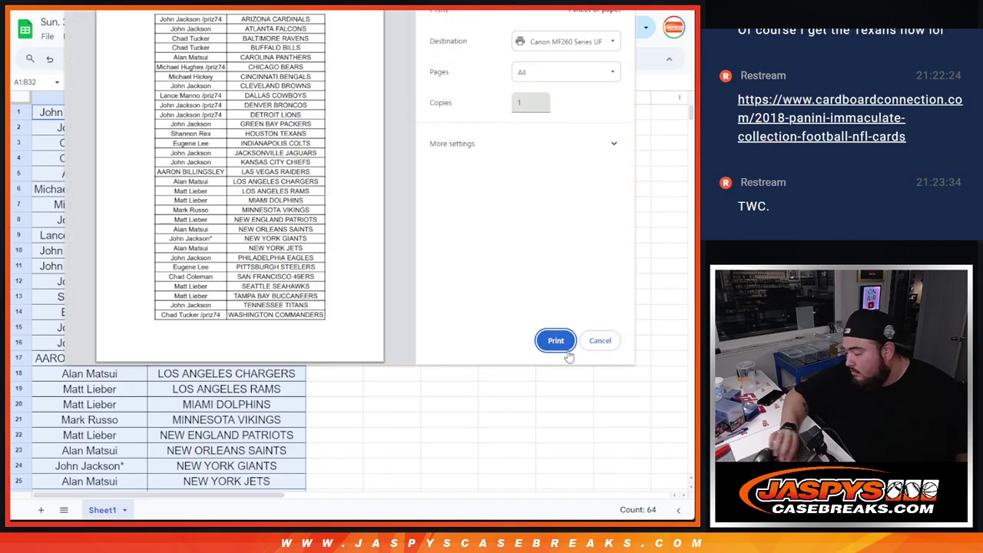
{"action": "left_click", "coordinate": [556, 340]}
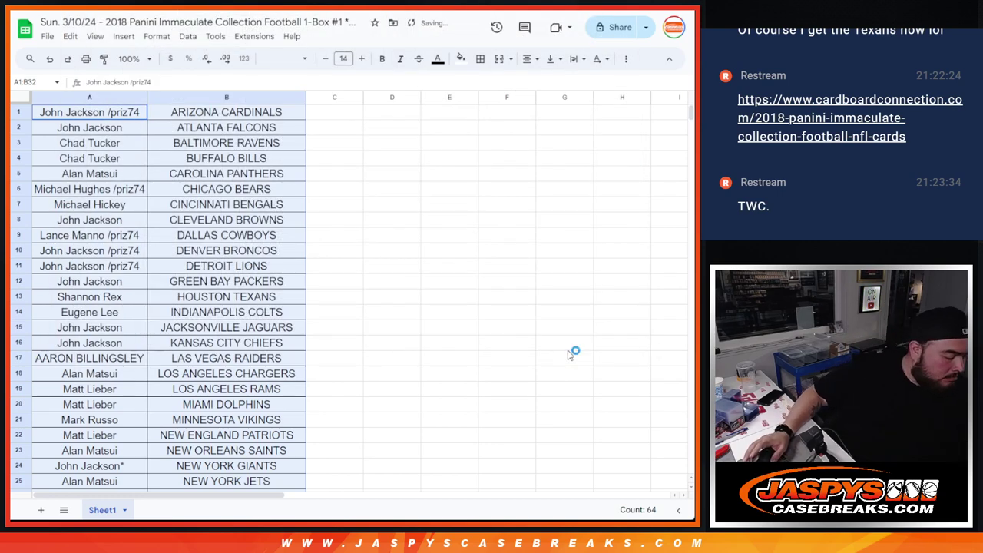